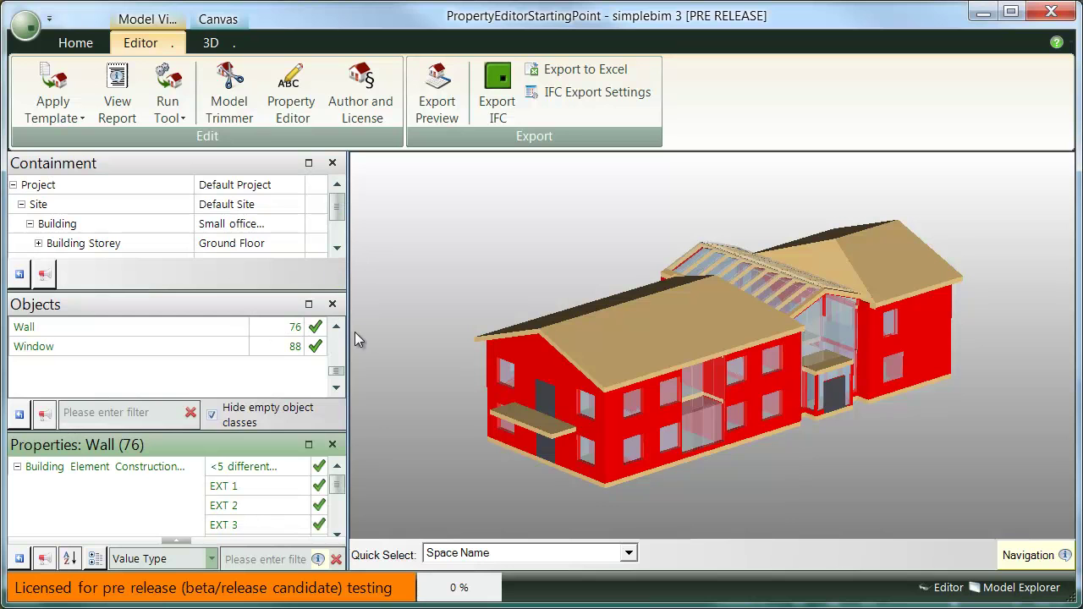
Clear the selection, set the 3D listening mode to Isolate, and isolate all walls followed by types EXT 1, EXT 2 and EXT 3.
left_click(412, 335)
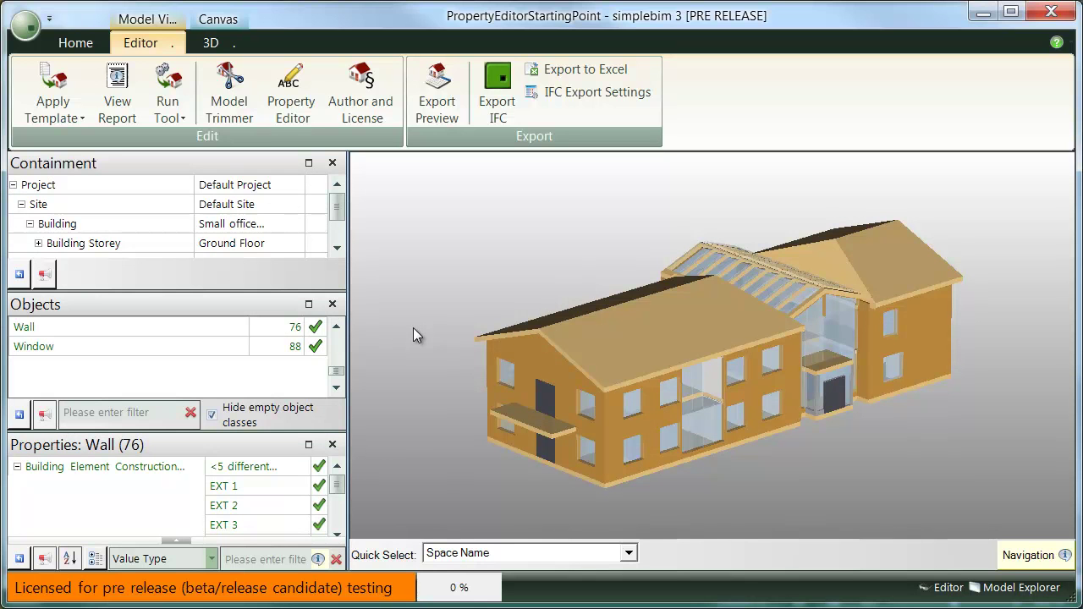
left_click(211, 42)
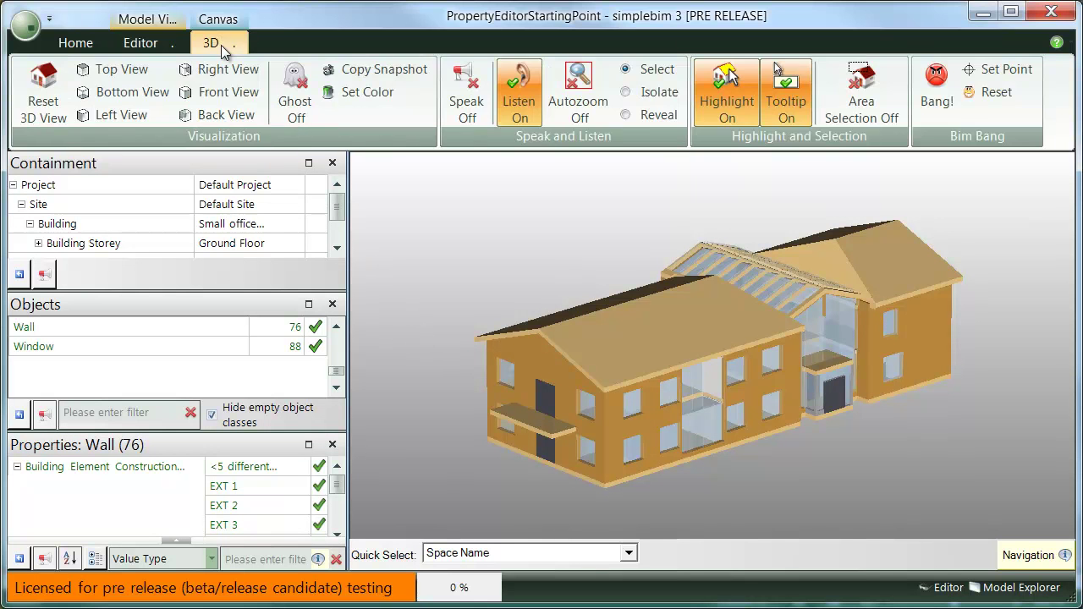
left_click(625, 91)
left_click(166, 327)
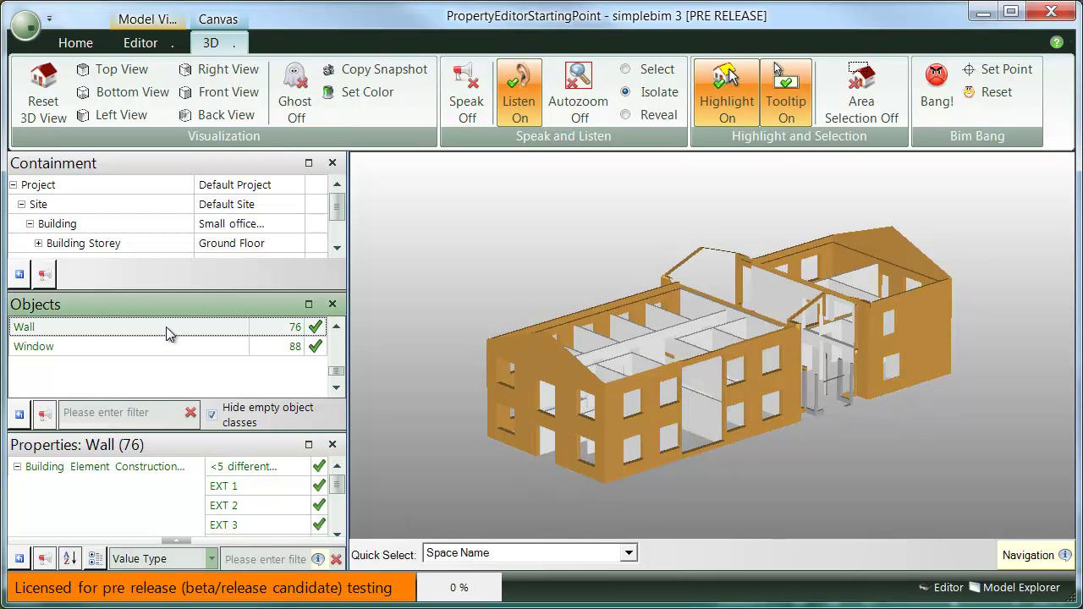
left_click(261, 485)
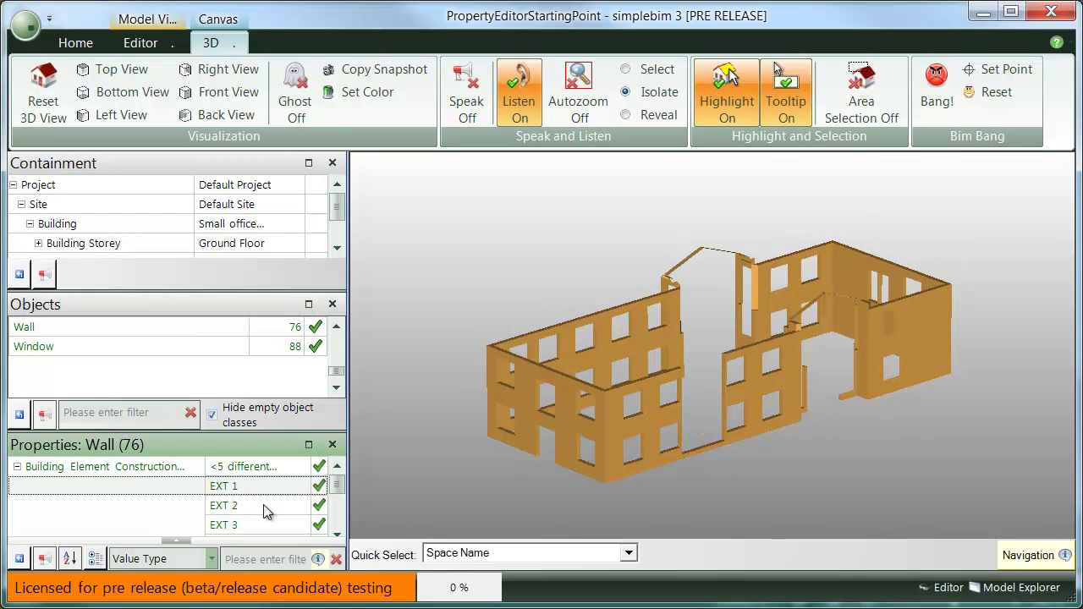
left_click(263, 506)
left_click(269, 525)
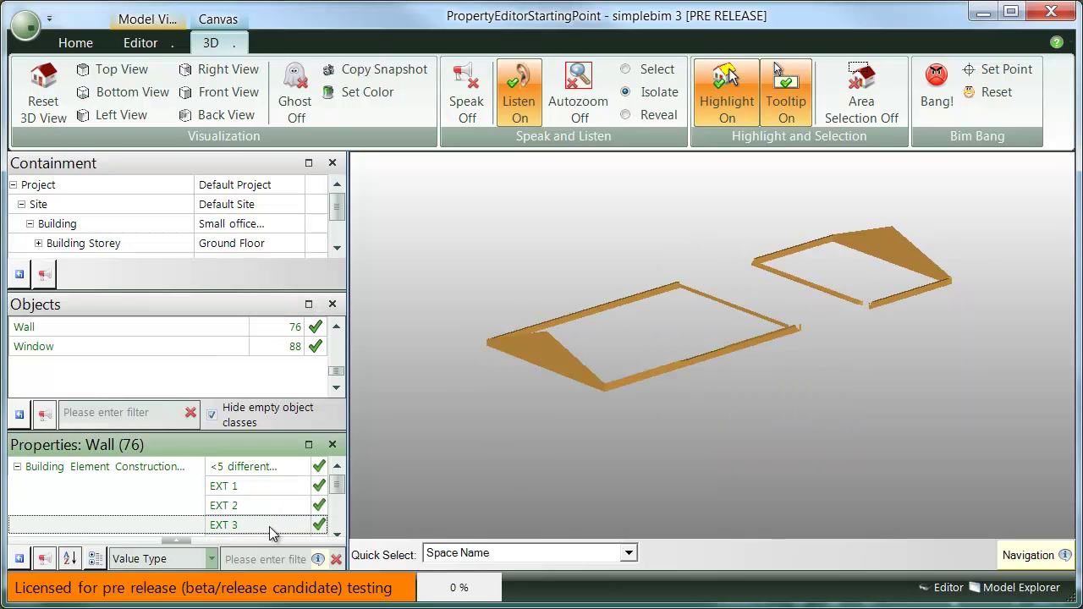
Show all objects in the 3D model again.
left_click(446, 391)
right_click(446, 391)
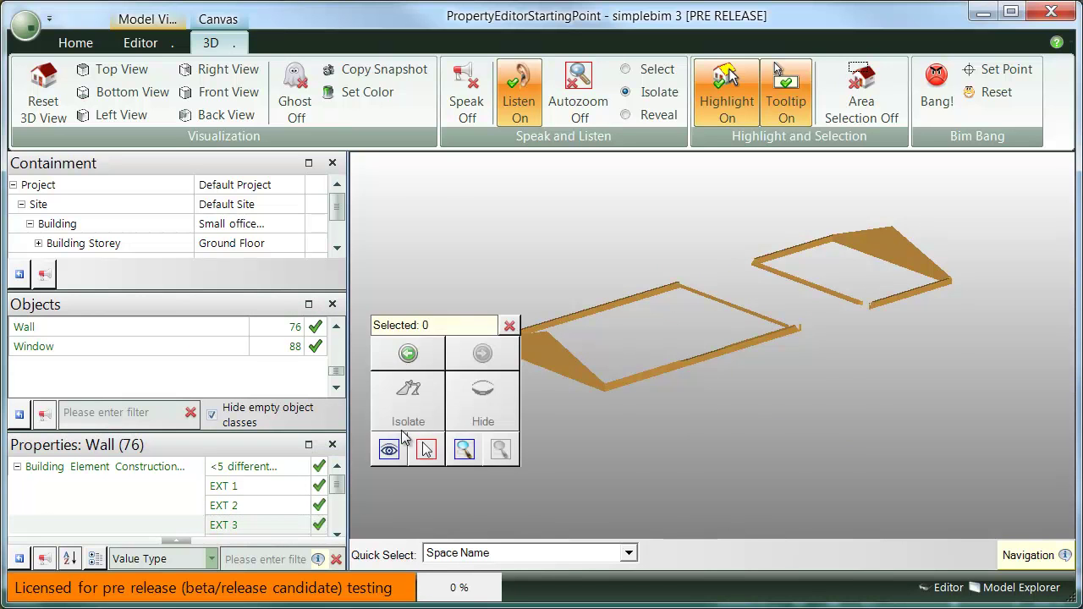
left_click(391, 450)
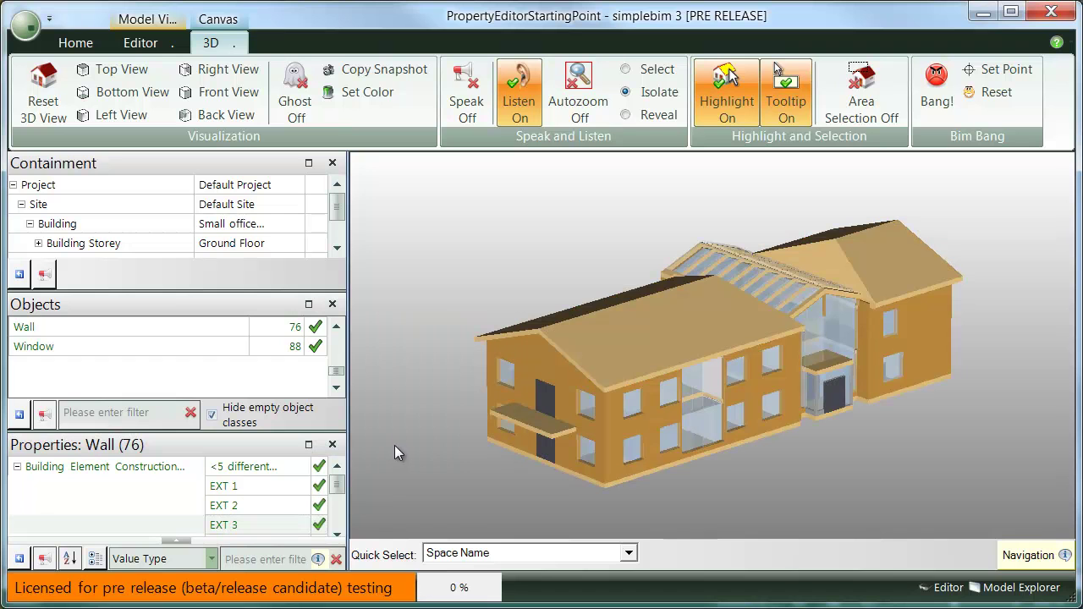
Set the listening mode to Reveal and inspect the EXT 1, EXT 2 and EXT 3 walls one after another.
left_click(625, 116)
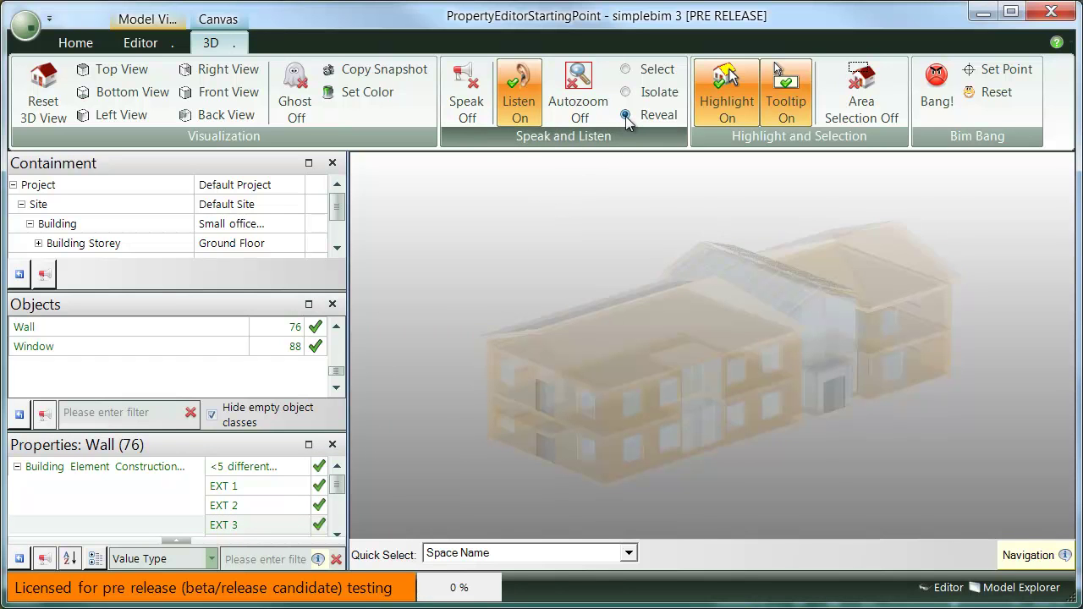
left_click(265, 487)
left_click(266, 505)
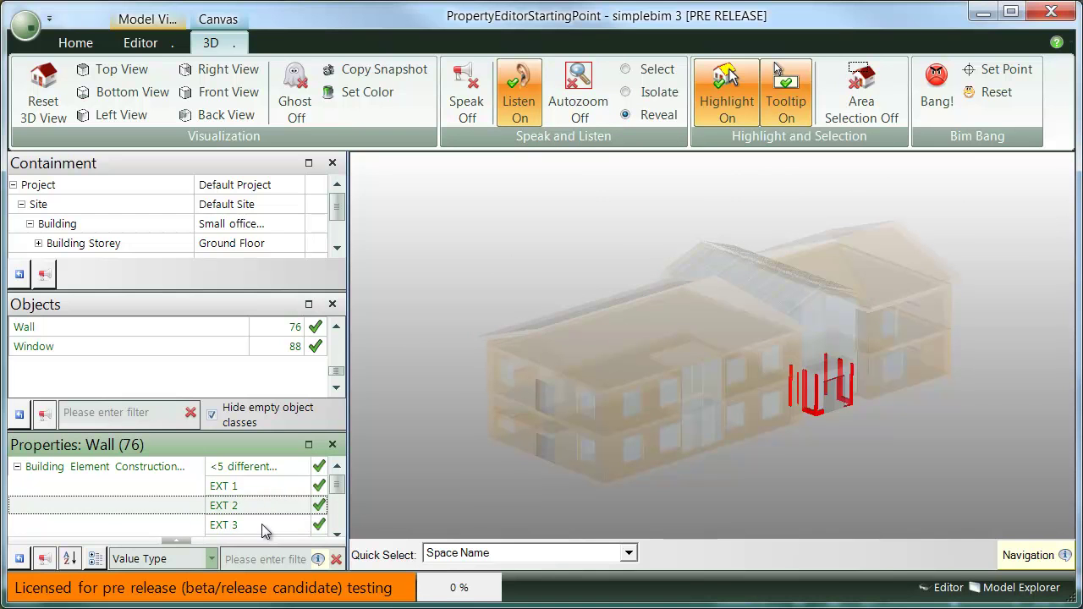
left_click(261, 524)
Turn on Autozoom, inspect the EXT 1, EXT 2 and EXT 3 walls up close, and return the listening mode to Select.
left_click(579, 91)
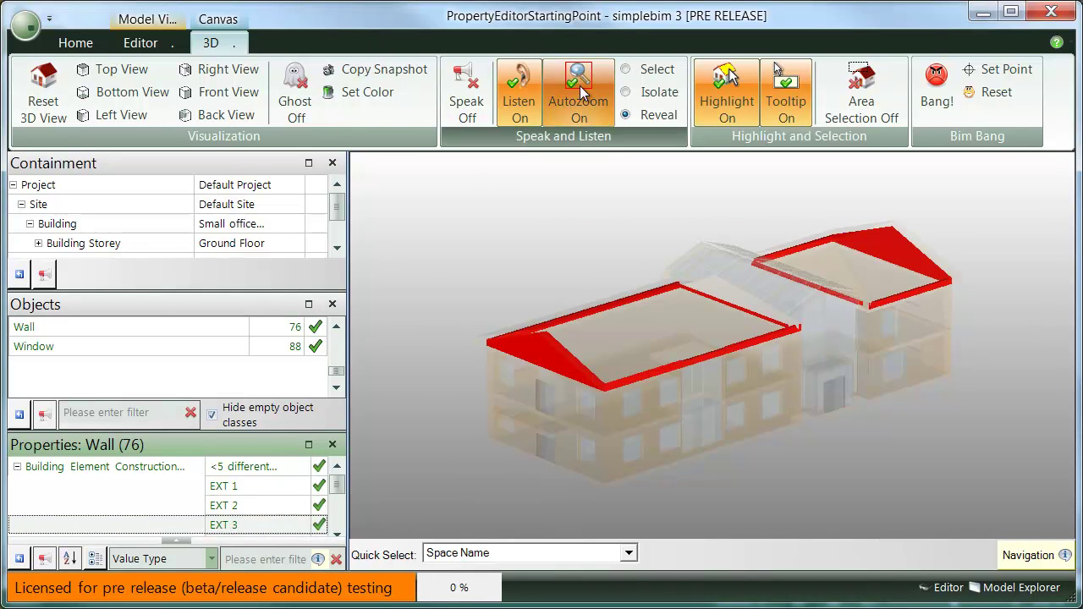
left_click(275, 487)
left_click(271, 507)
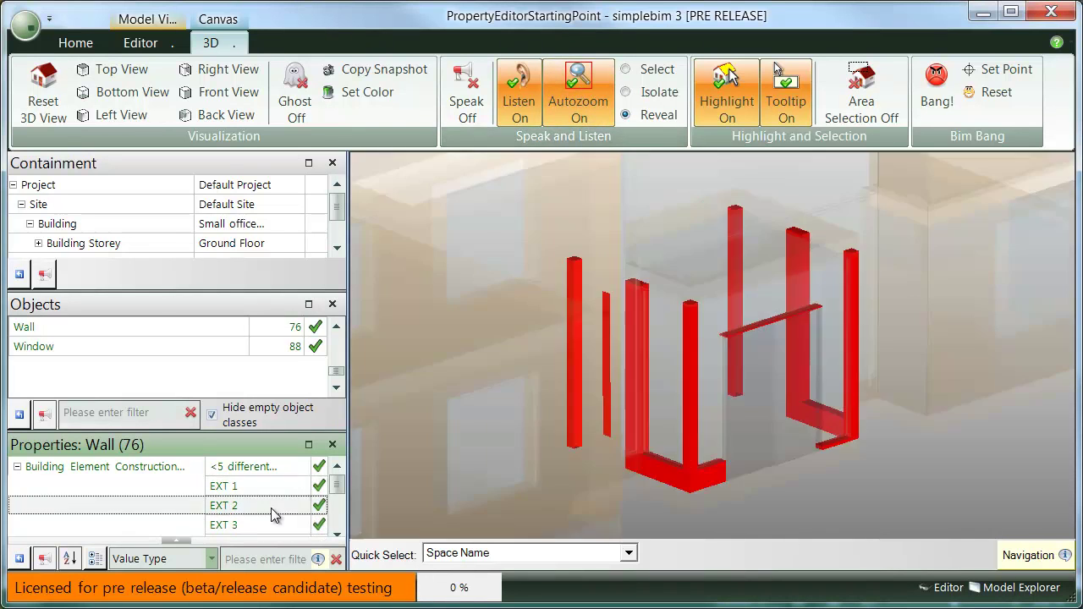
left_click(269, 524)
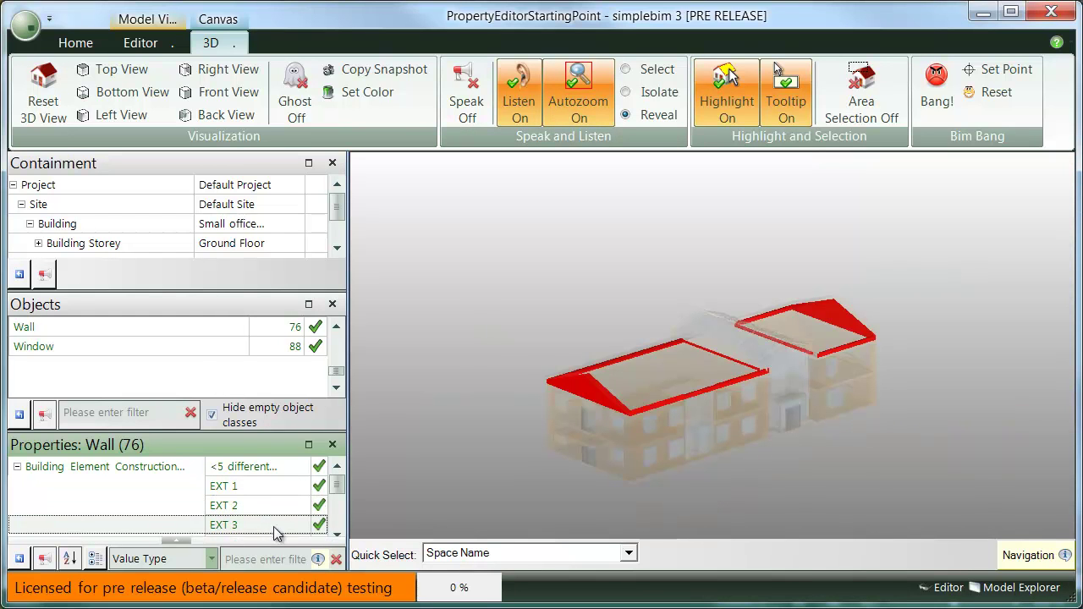
left_click(626, 71)
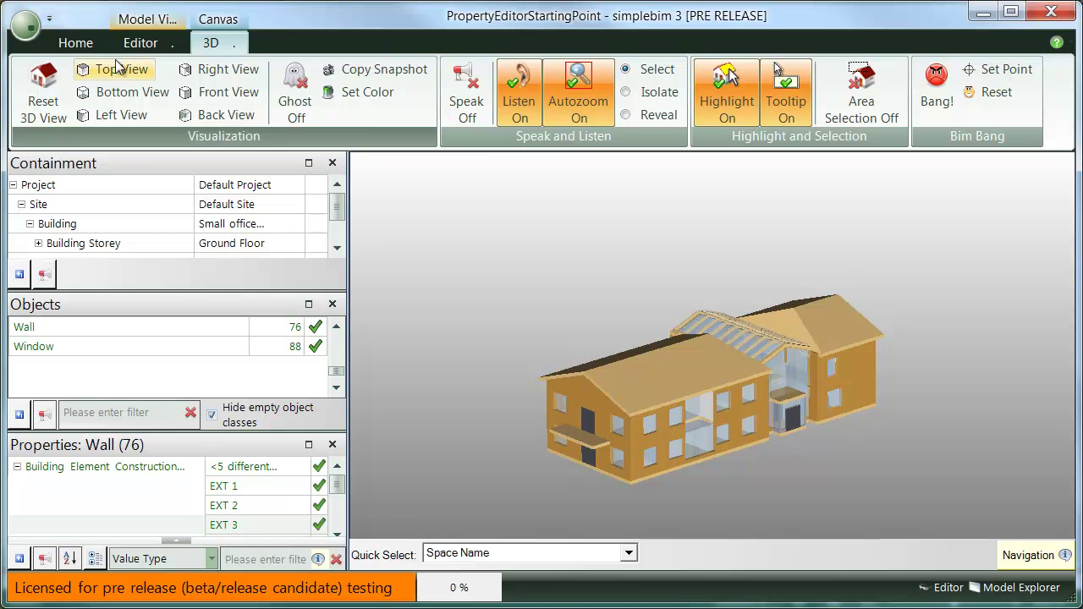
Import the recent GettingStarted IFC model and apply the project template Getting Started (Automating Editing).
left_click(25, 25)
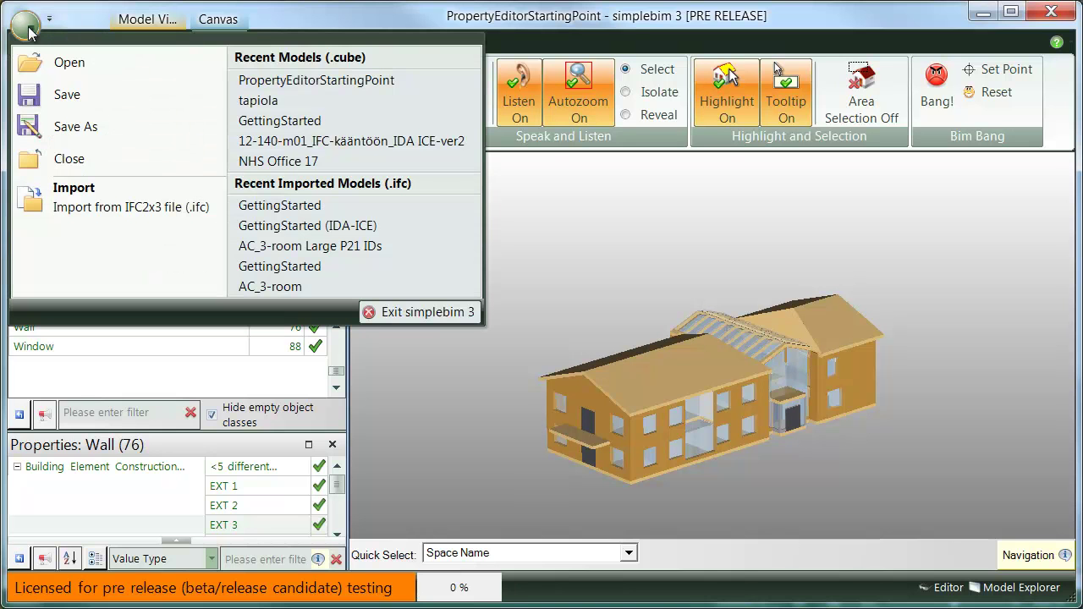
left_click(328, 205)
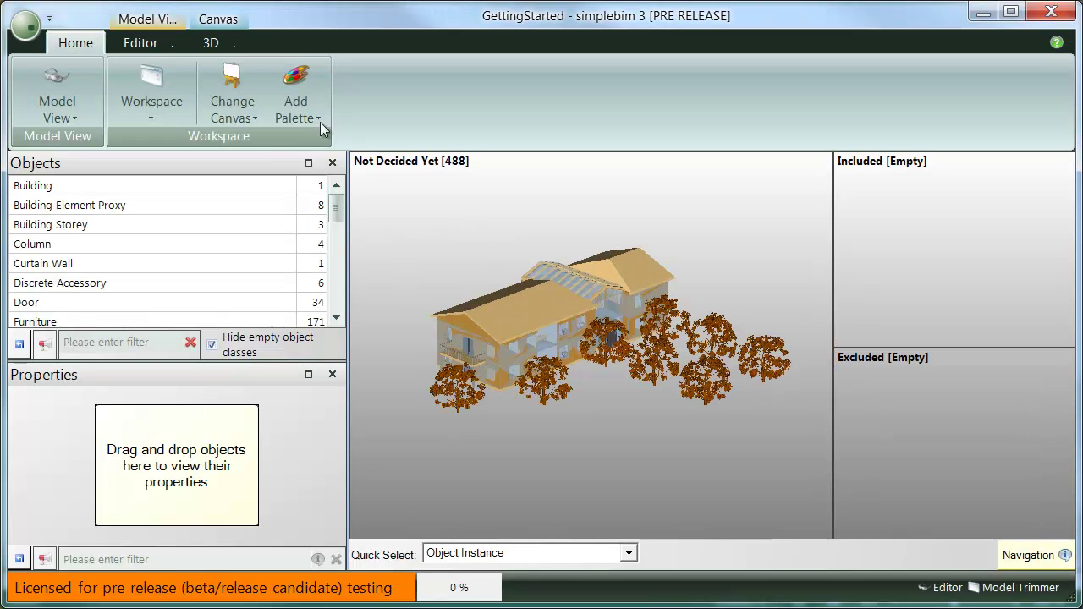
left_click(140, 43)
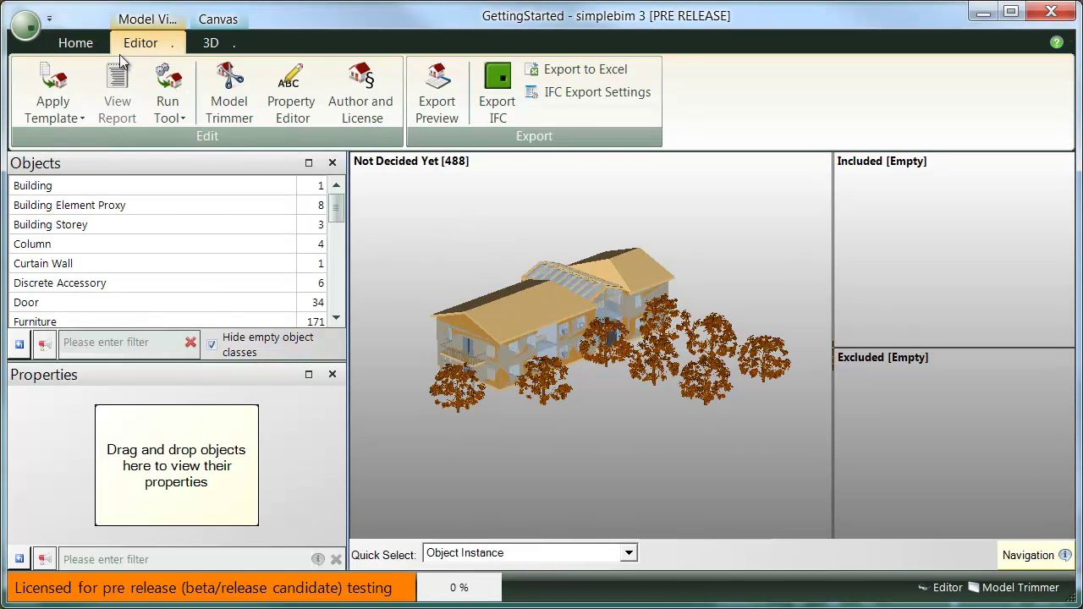
left_click(70, 113)
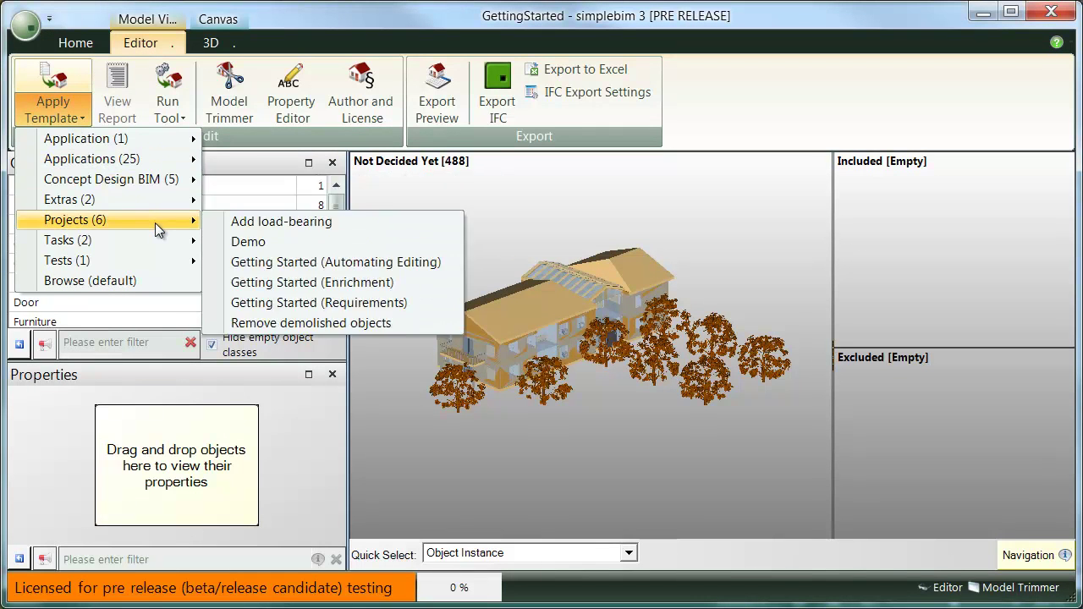
left_click(342, 264)
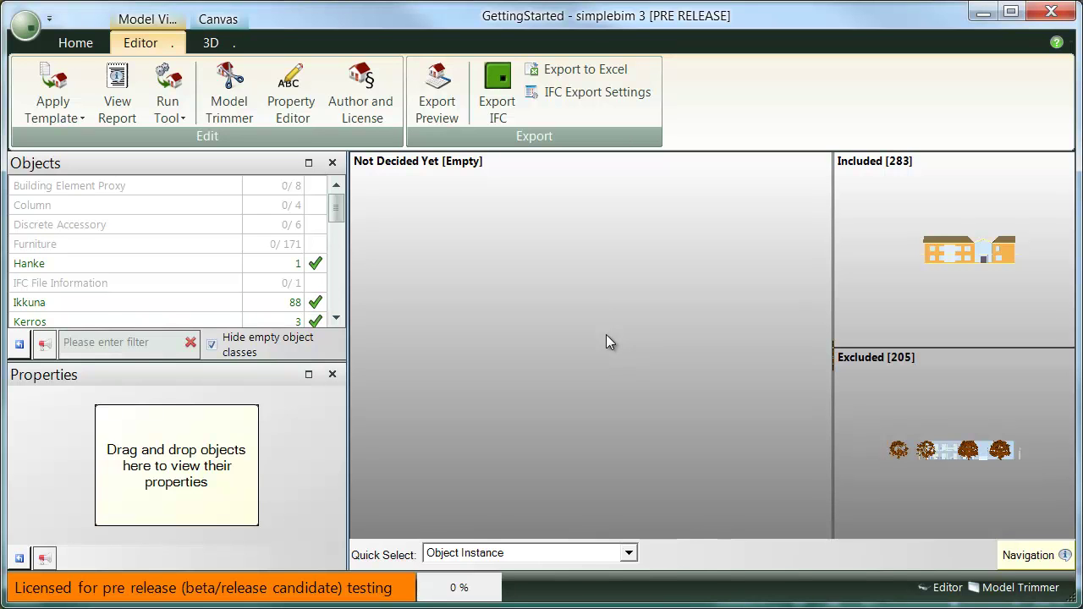
Bring the included objects into the main view and open the Export Preview of the model.
left_click(899, 313)
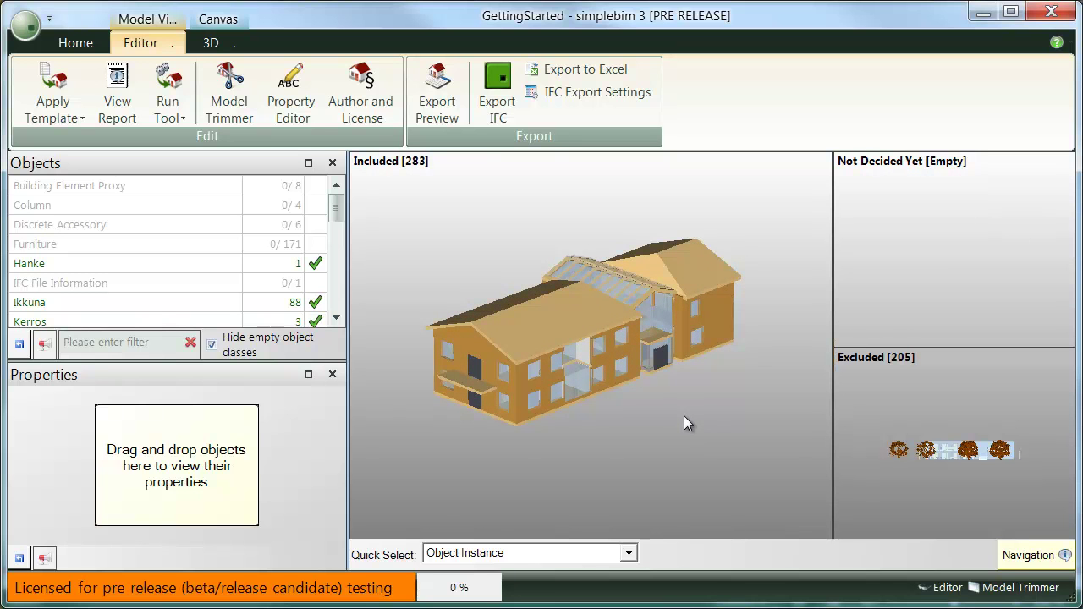
mouse_move(928, 458)
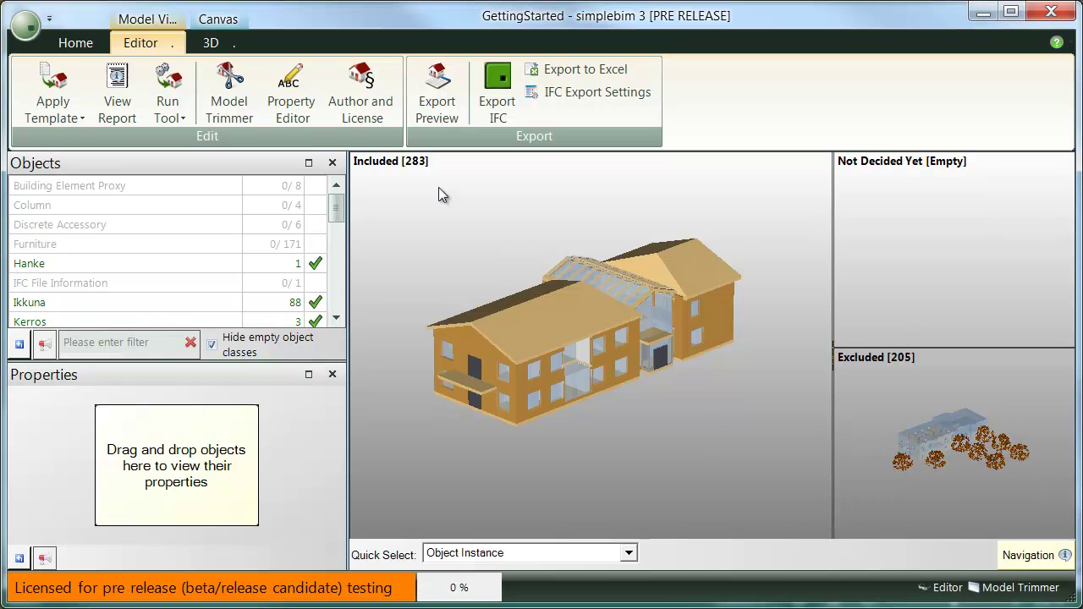
left_click(436, 92)
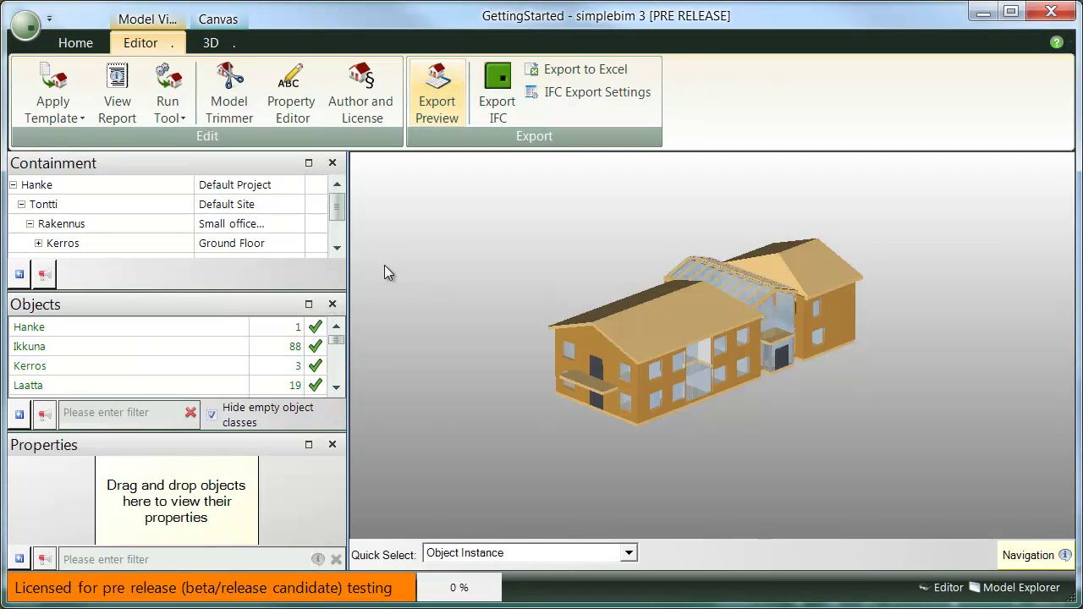
Select the Seinä objects and review their Rakennetyyppi values and the renamed object classes.
left_click_drag(340, 336, 336, 362)
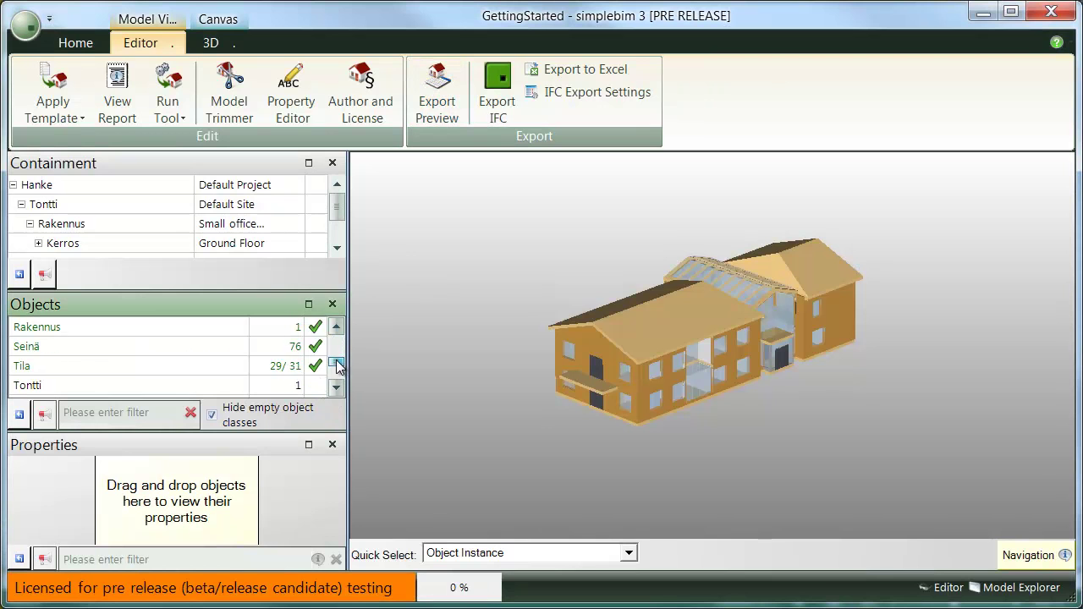
left_click(36, 346)
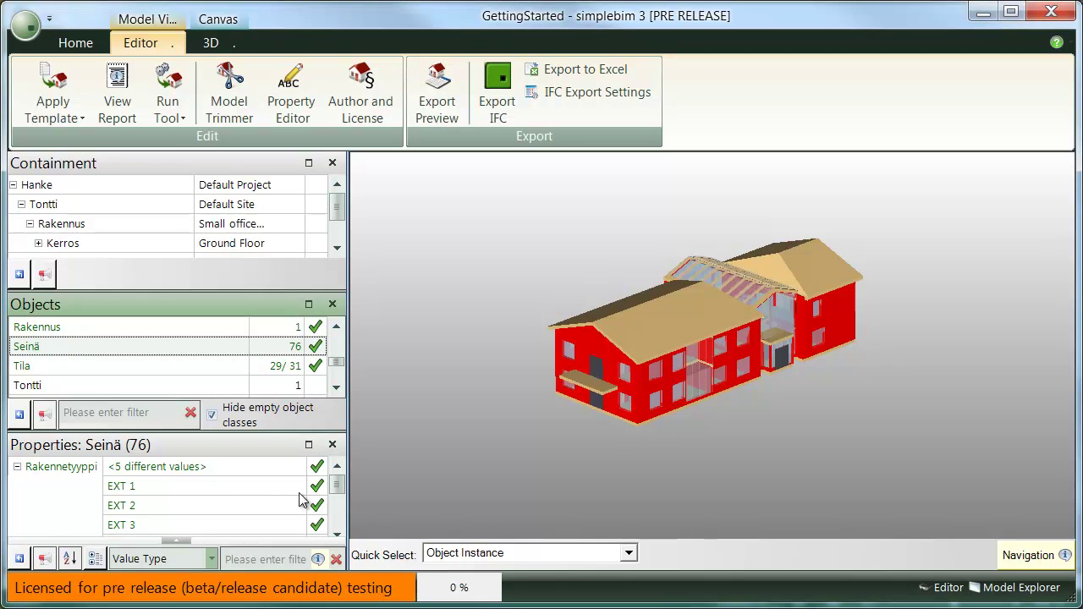
mouse_move(339, 487)
left_mouse_down()
mouse_move(341, 509)
mouse_move(343, 489)
left_mouse_up()
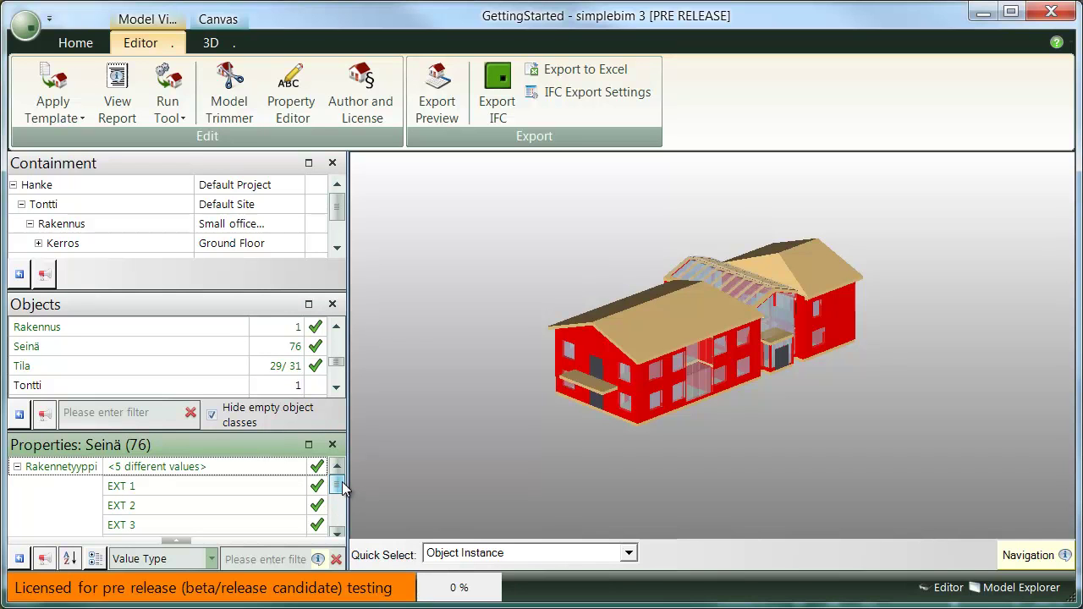
left_click_drag(340, 362, 343, 343)
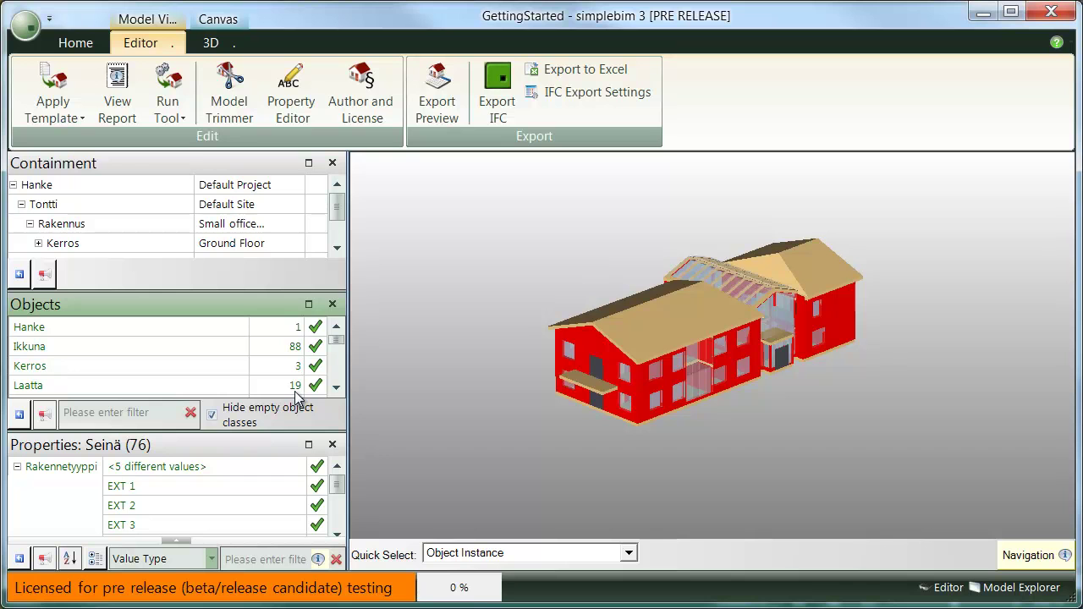
Set the model author to Datacubist in the model's author and license information.
left_click(369, 110)
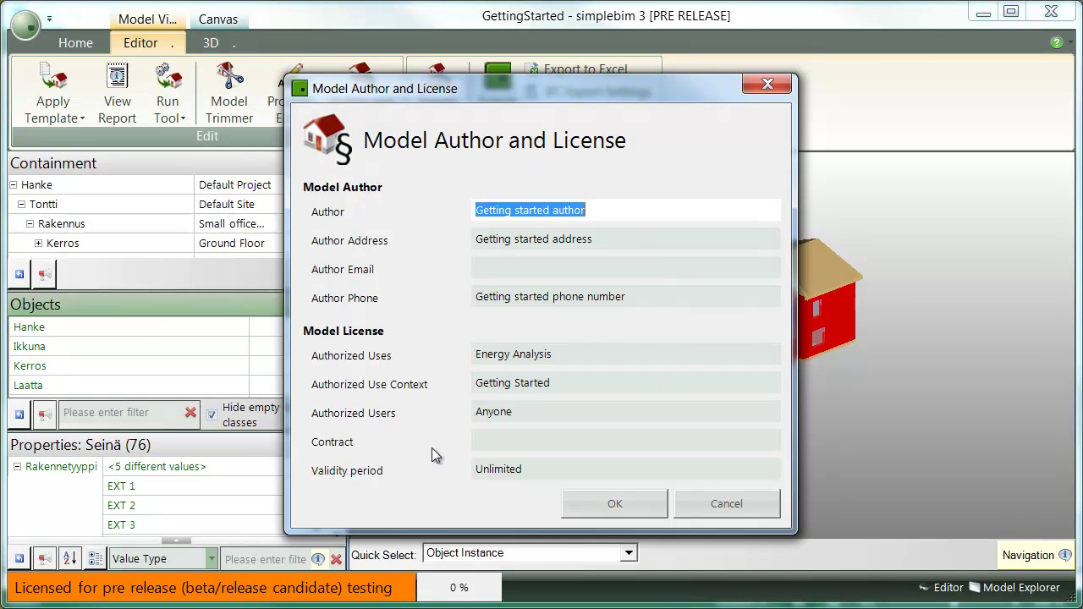
left_click(621, 207)
key("ctrl+a")
type("Datacubist")
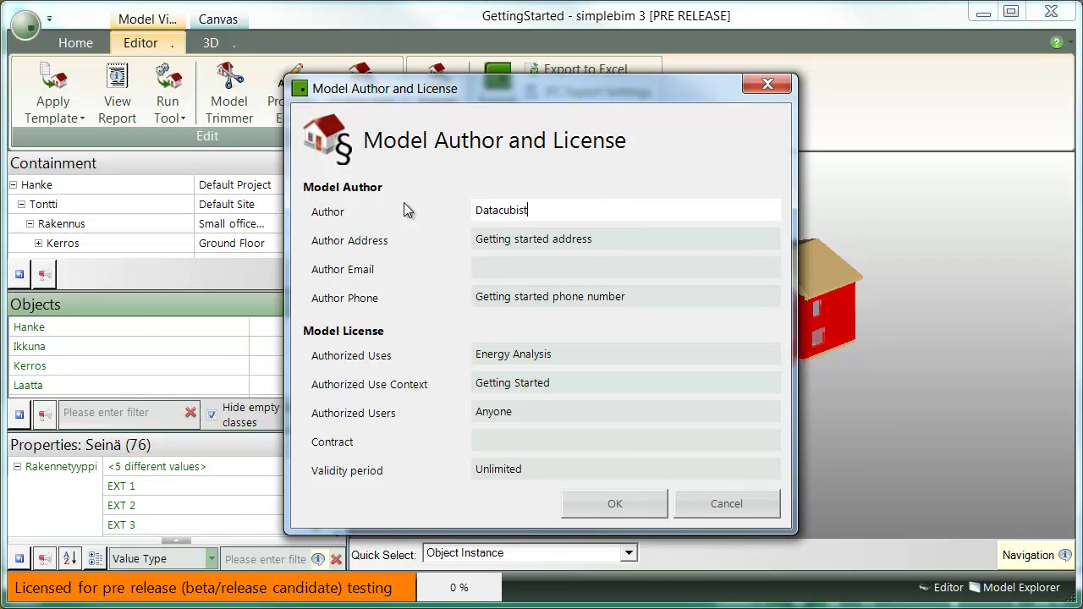
left_click(474, 353)
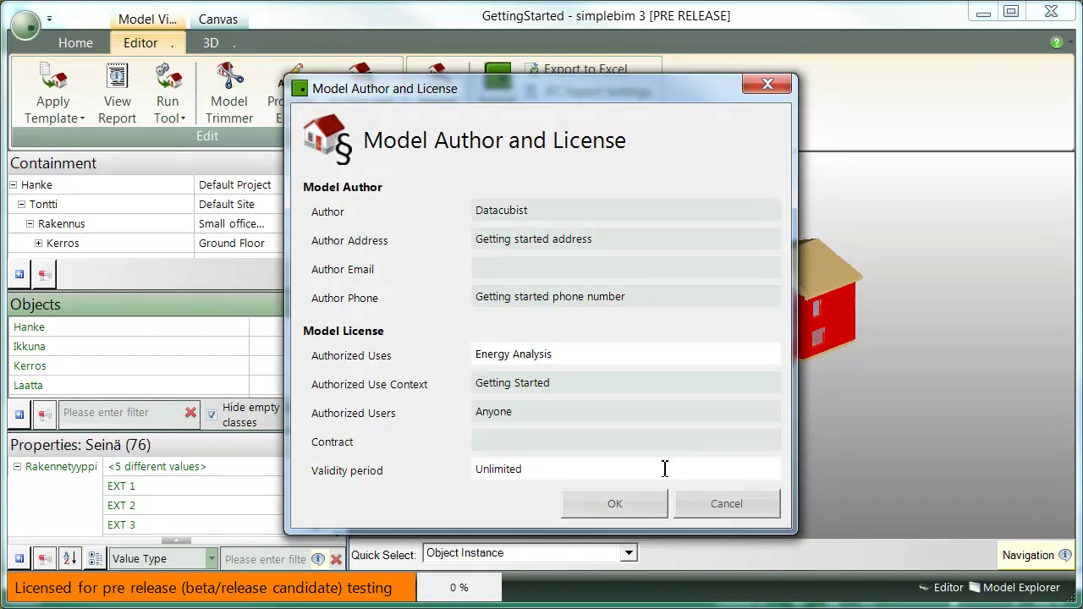
left_click(650, 505)
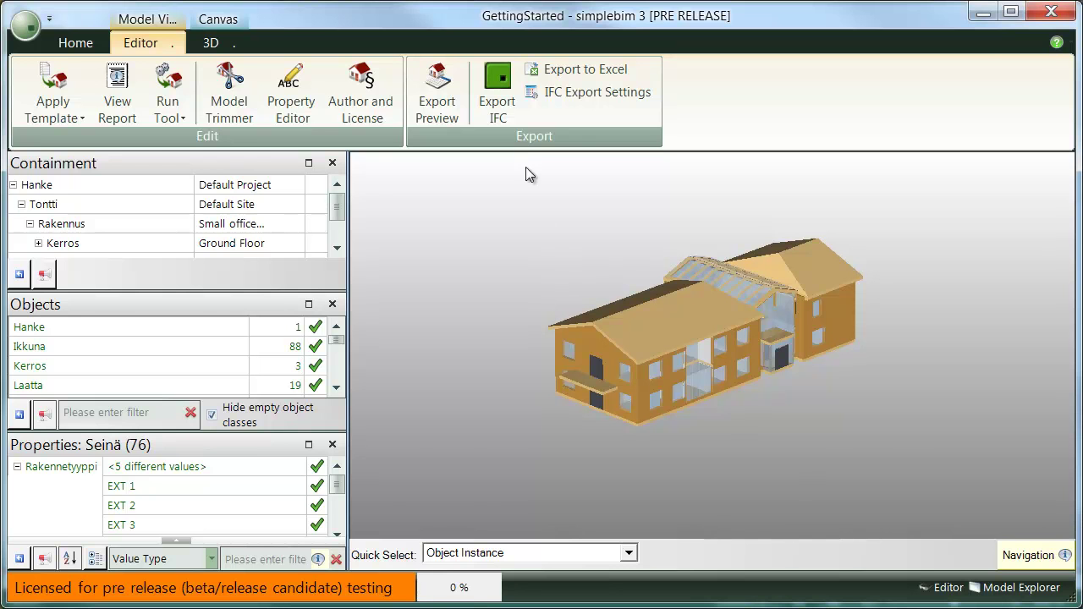
Export the model as GettingStarted (Getting Started).ifc in the Tutorials folder and compare its file size with GettingStarted.ifc.
left_click(497, 91)
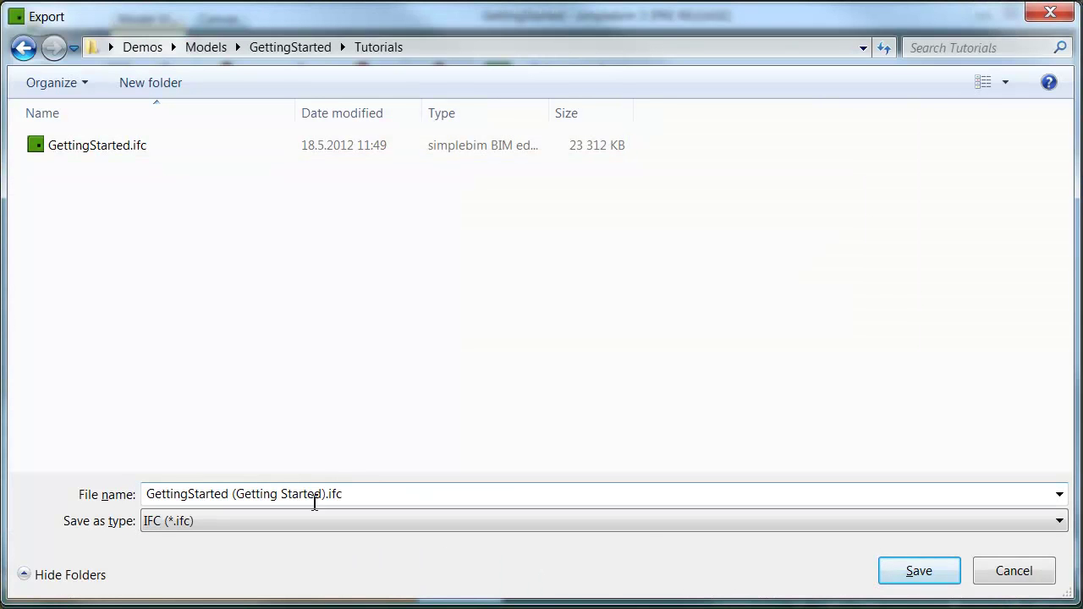
left_click(918, 571)
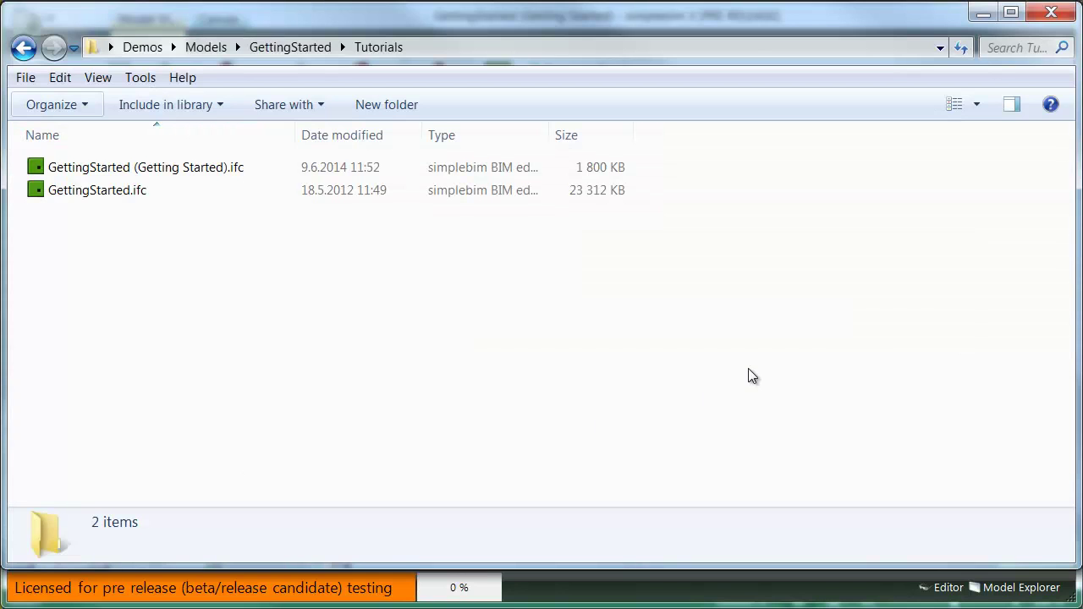
left_click(600, 172)
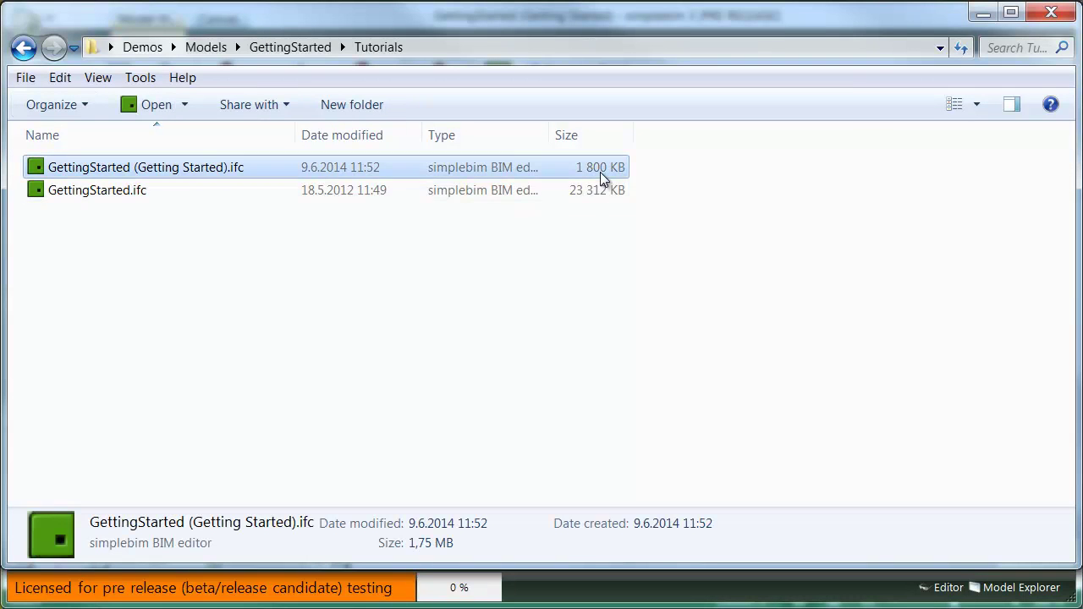
left_click(599, 188)
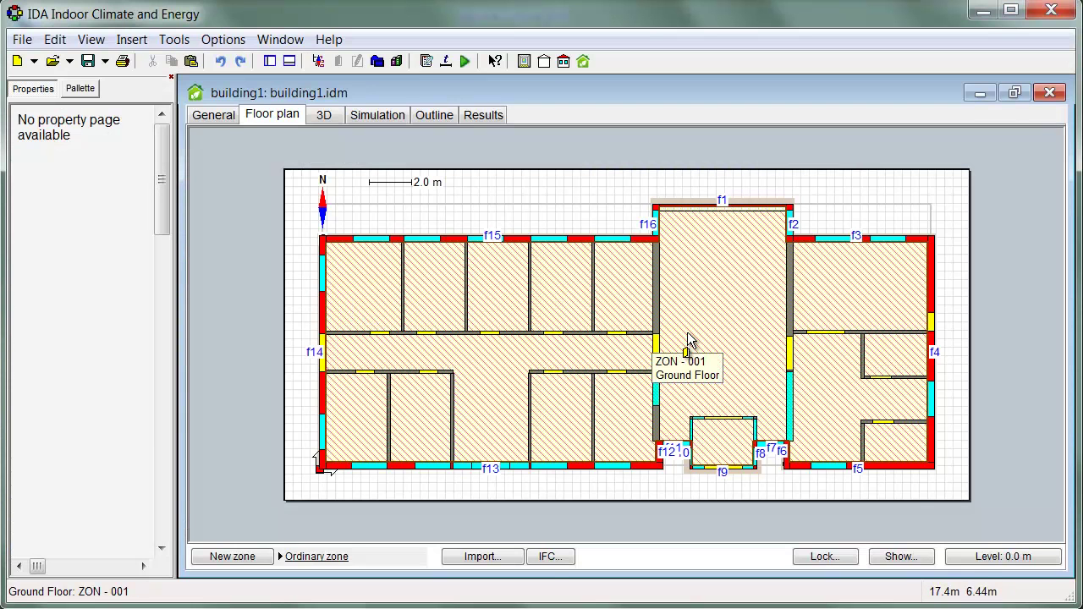
Switch to IDA Indoor Climate and Energy and review the IFC construction mapping of building1, leaving it unchanged.
left_click(550, 557)
left_click(599, 458)
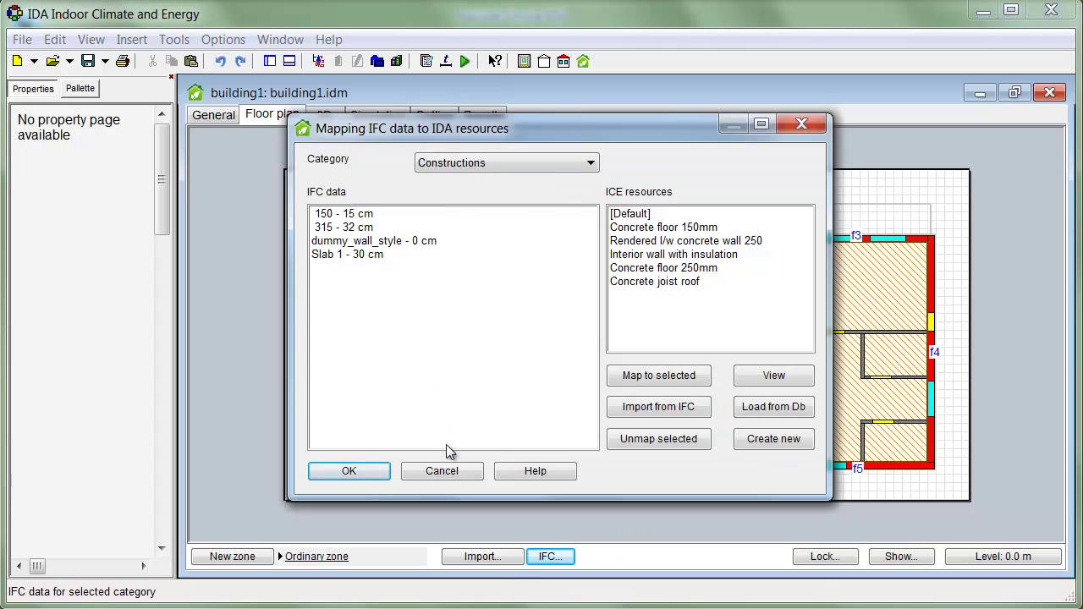
left_click(445, 471)
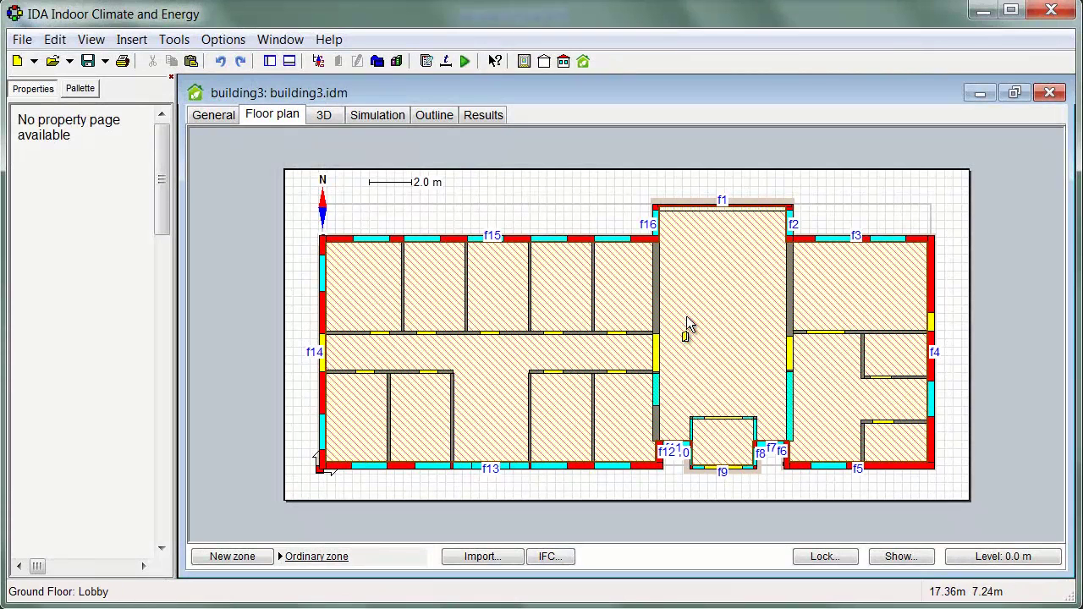
Review the construction categories in the IFC data mapping of building3 and close the mapping.
left_click(550, 556)
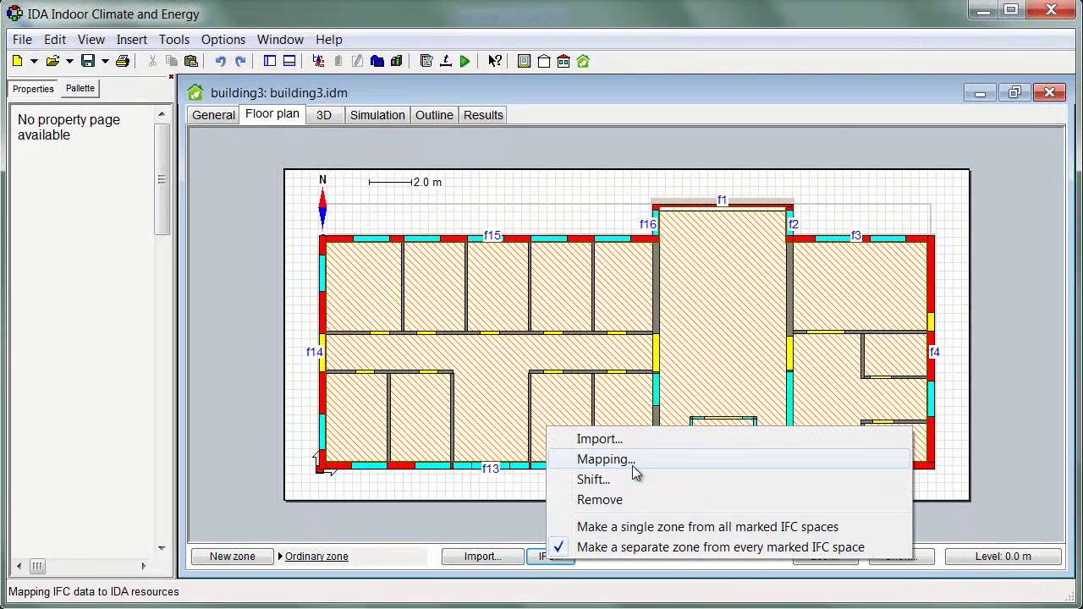
left_click(622, 460)
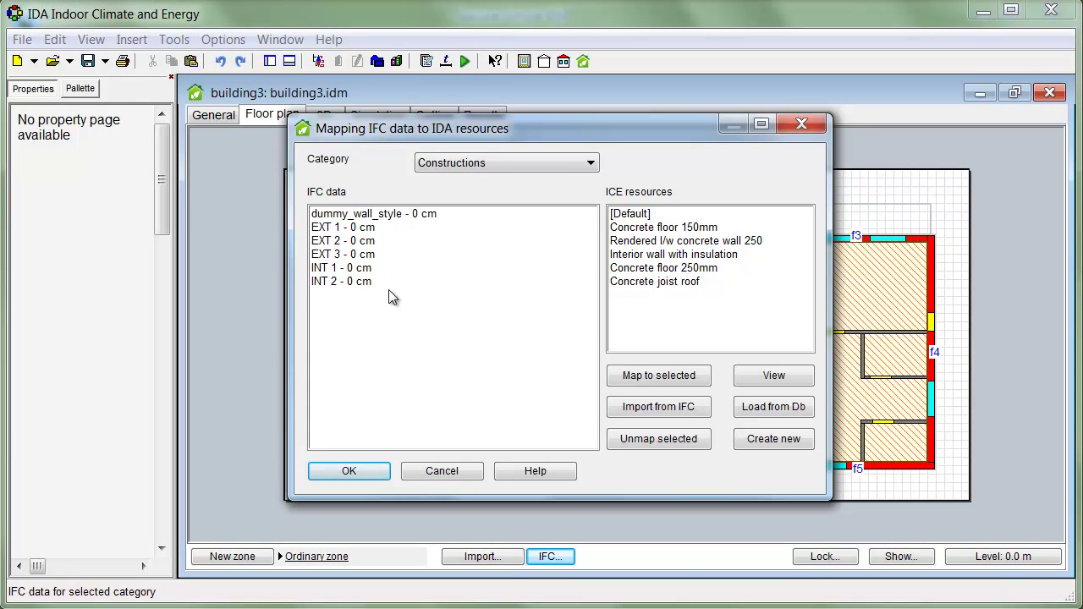
left_click(365, 471)
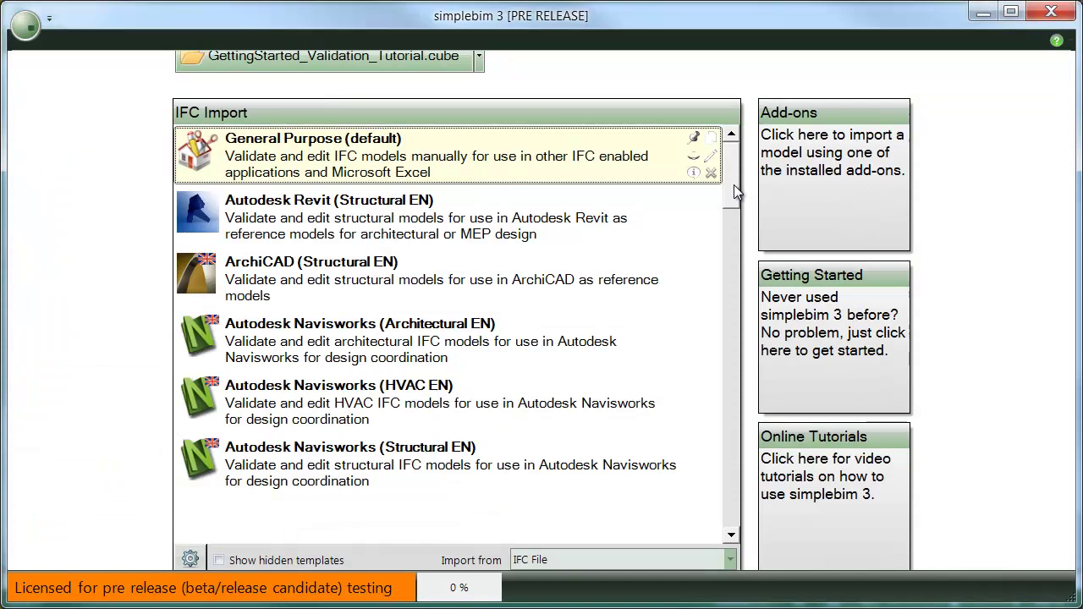
Switch to simplebim 3 and browse the IFC Import templates down to Add New Template.
left_click_drag(733, 184, 738, 504)
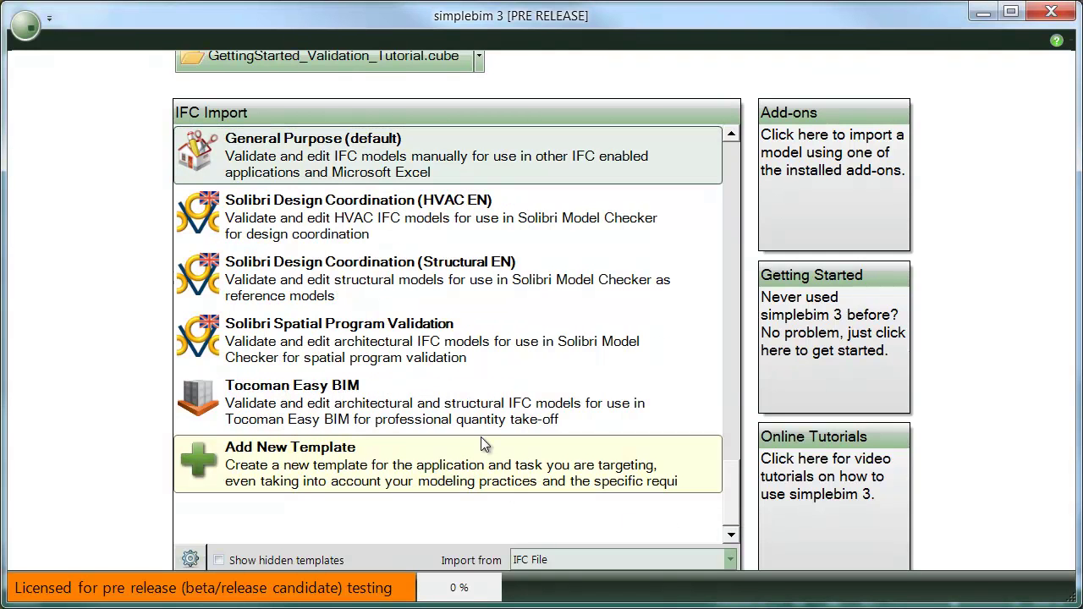